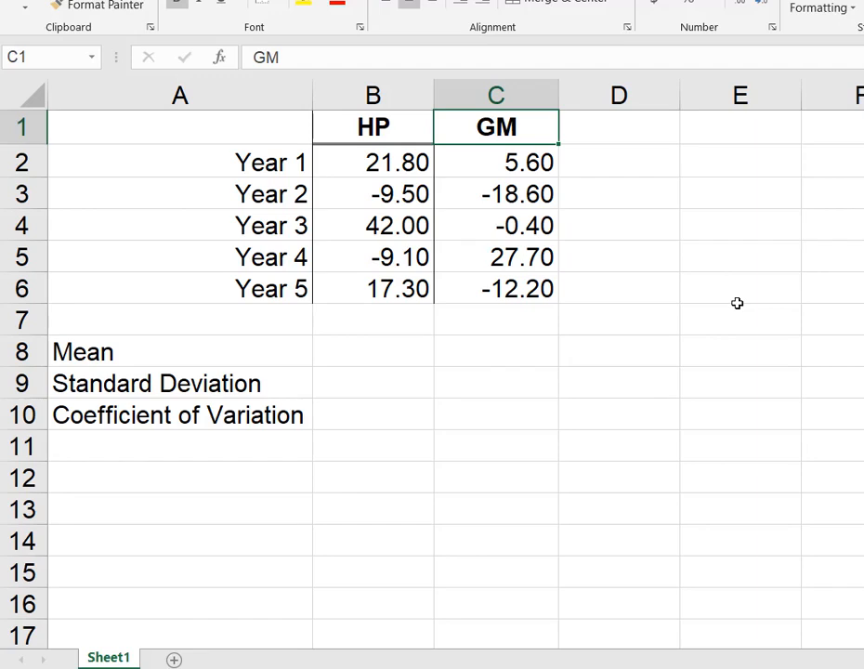
Step: Calculate the HP mean in cell B8 with the AVERAGE function over the yearly values in B2:B6
{"action": "left_click", "coordinate": [342, 351]}
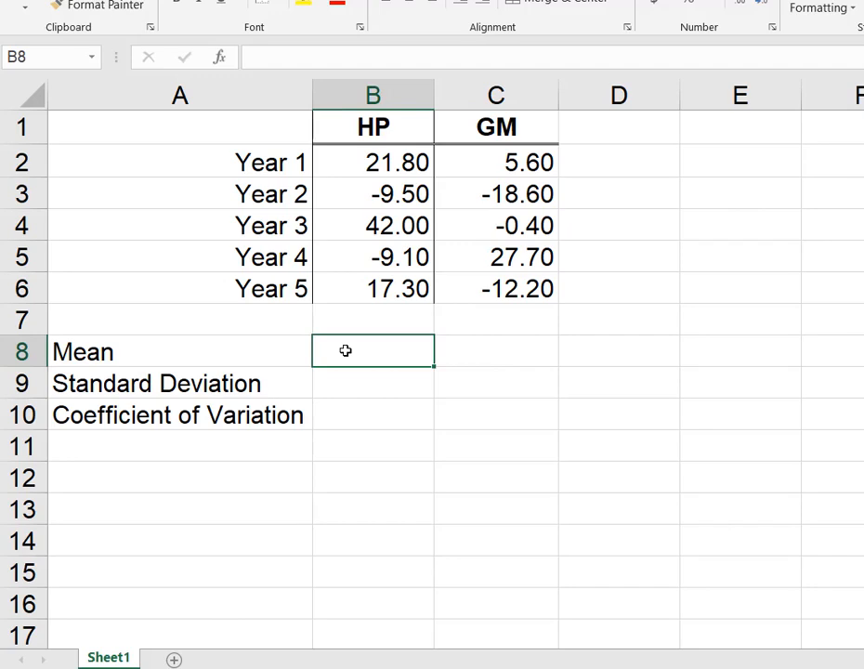
{"action": "type", "text": "="}
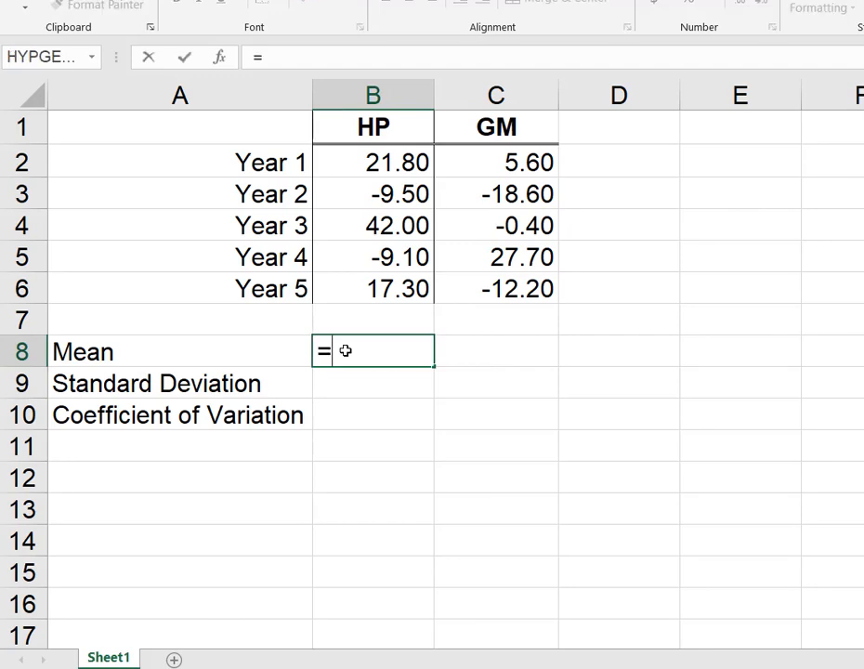
{"action": "type", "text": "AV"}
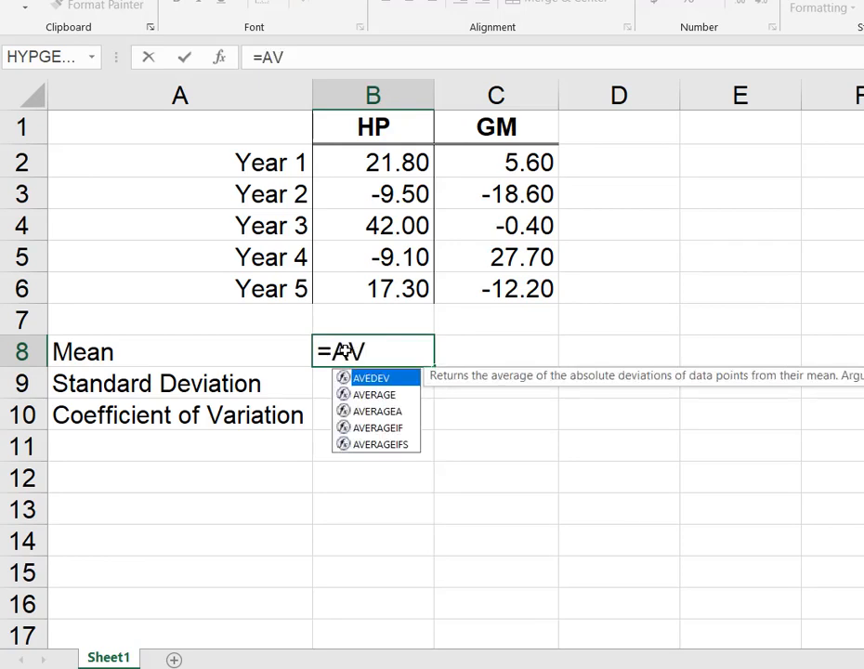
{"action": "type", "text": "E"}
{"action": "left_click", "coordinate": [372, 398]}
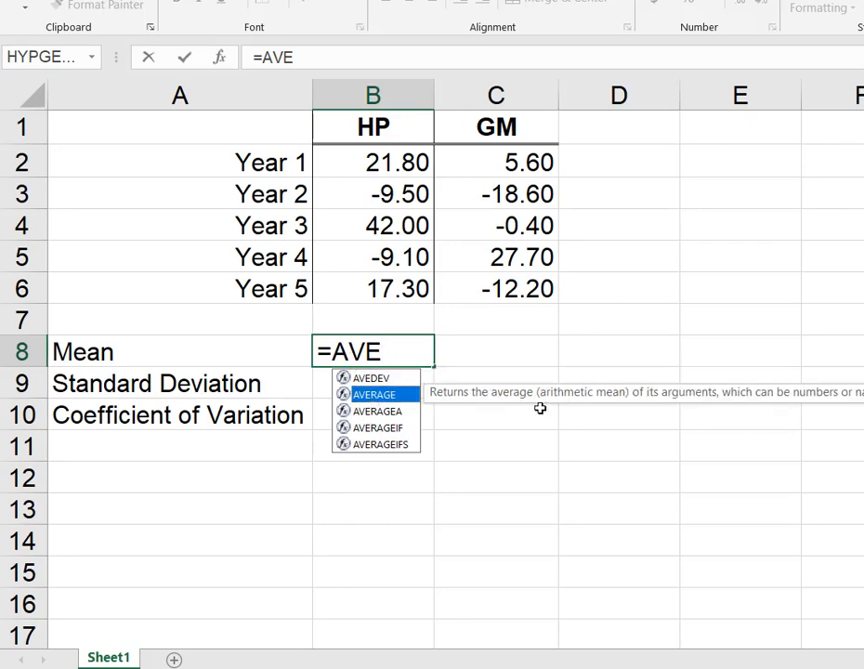
{"action": "double_click", "coordinate": [361, 395]}
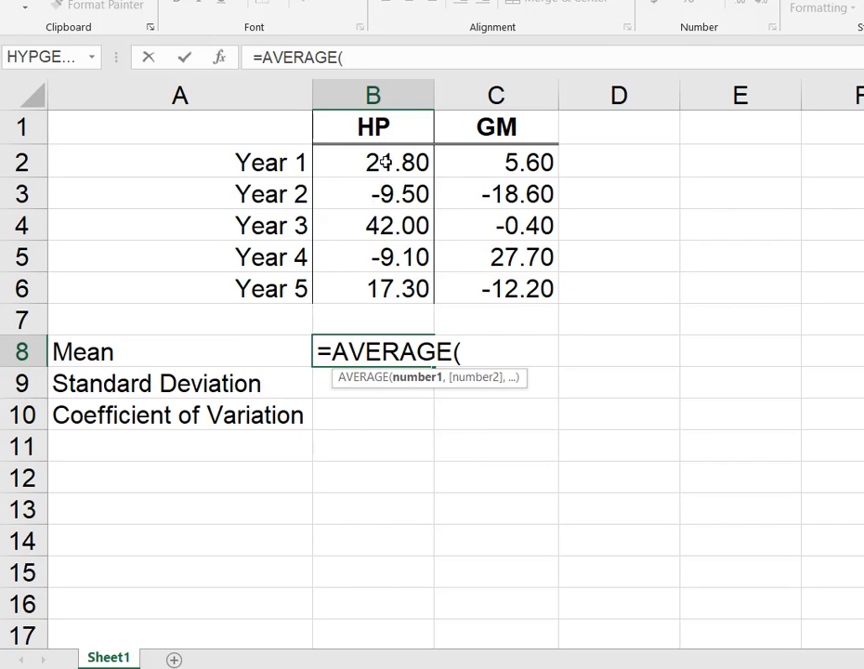
{"action": "left_click_drag", "start_coordinate": [386, 162], "coordinate": [381, 289]}
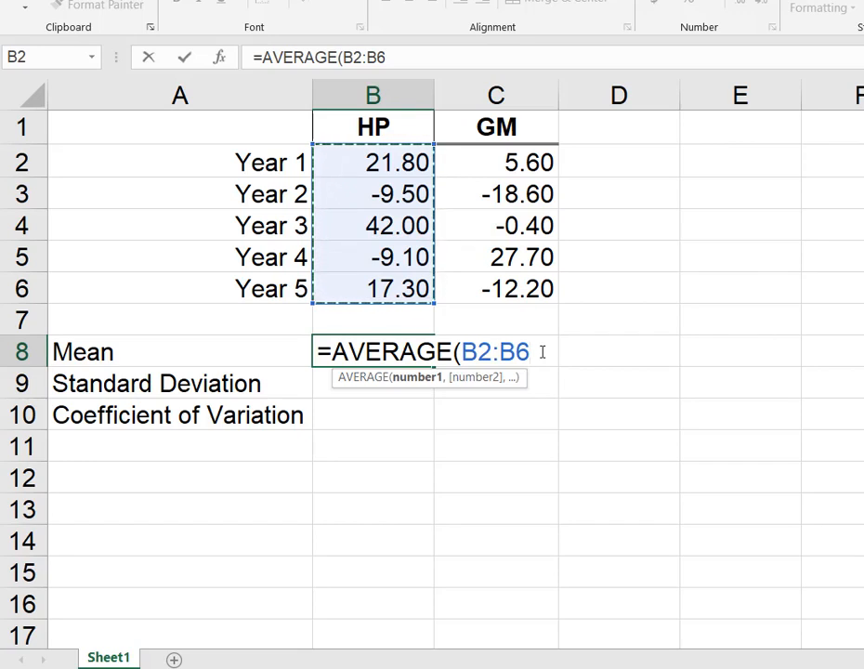
{"action": "key", "text": "Return"}
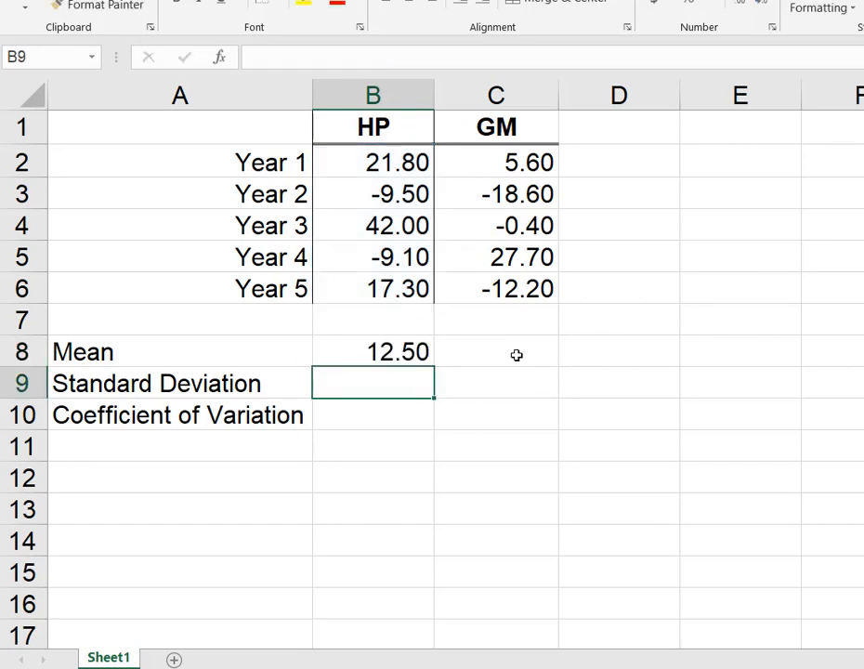
Step: Calculate the GM mean in cell C8 with AVERAGE over C2:C6, and check both mean formulas
{"action": "left_click", "coordinate": [517, 355]}
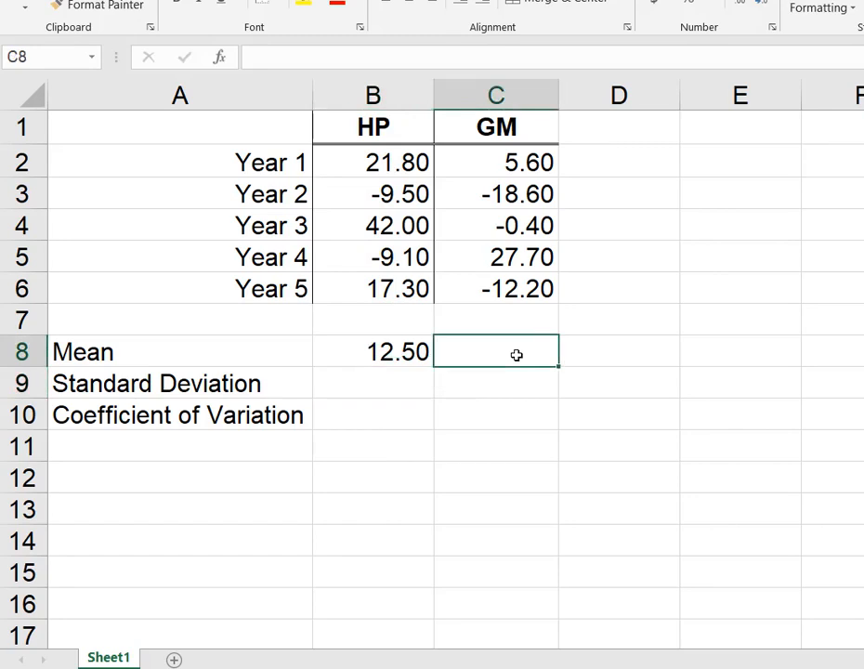
{"action": "type", "text": "="}
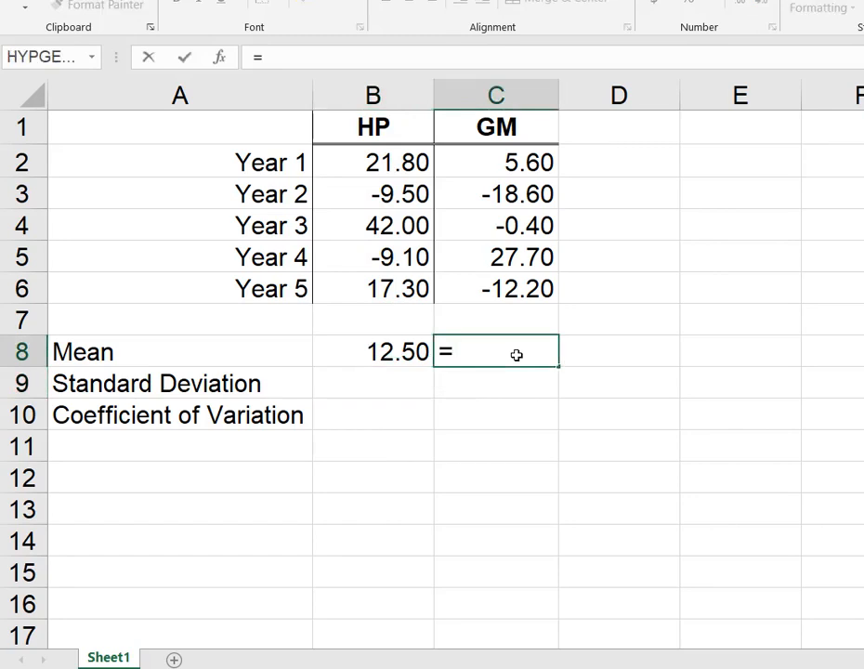
{"action": "type", "text": "ave"}
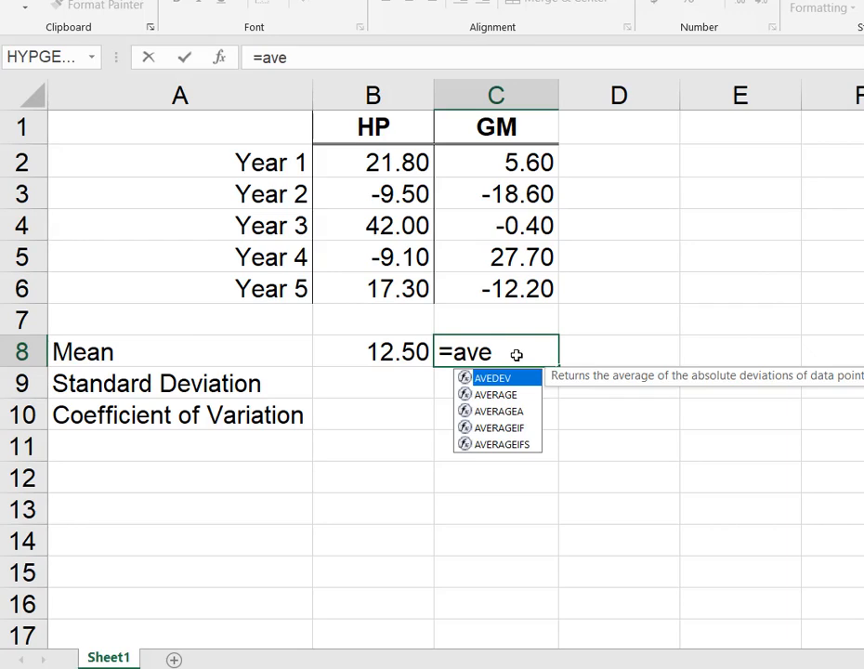
{"action": "left_click", "coordinate": [501, 398]}
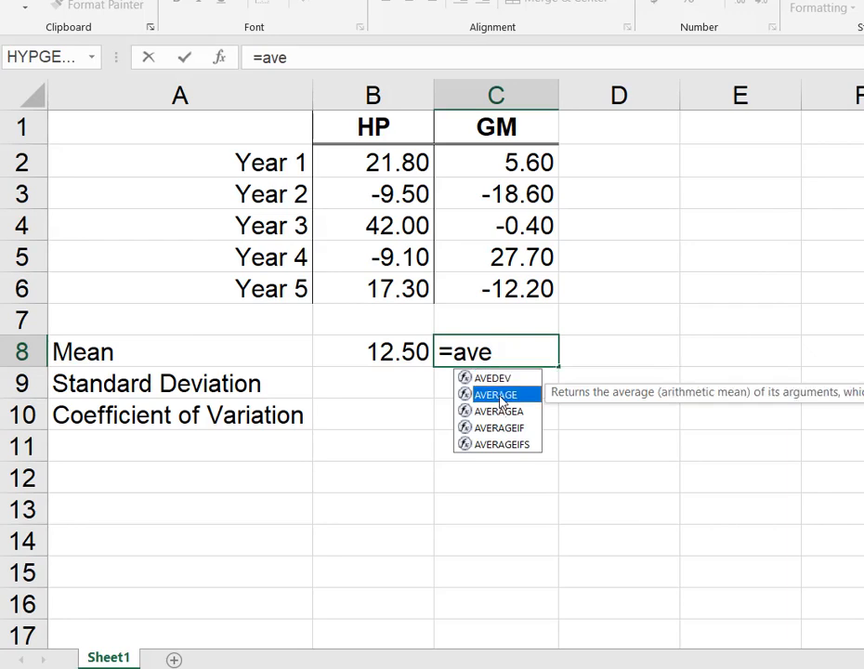
{"action": "double_click", "coordinate": [499, 395]}
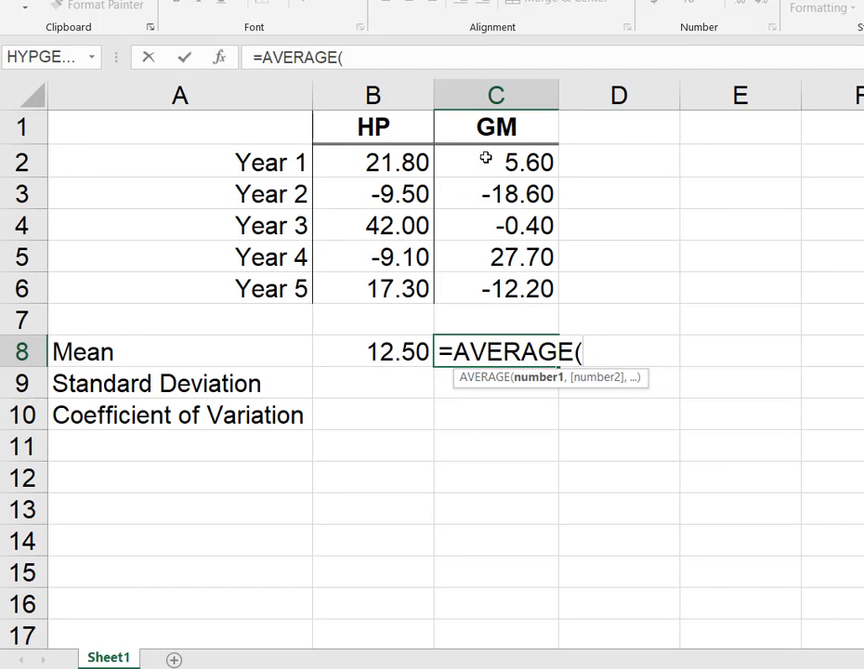
{"action": "left_click_drag", "start_coordinate": [486, 160], "coordinate": [485, 289]}
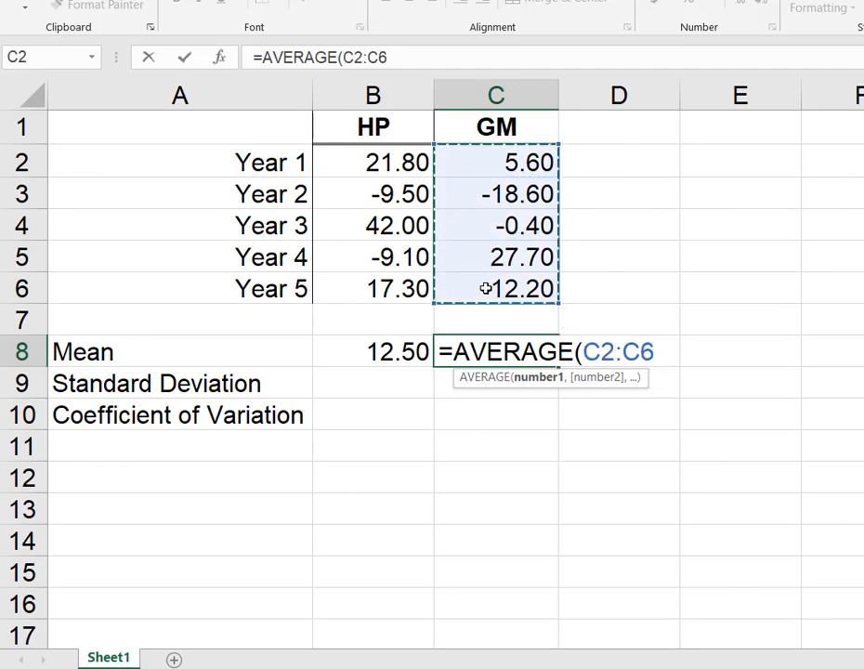
{"action": "key", "text": "Return"}
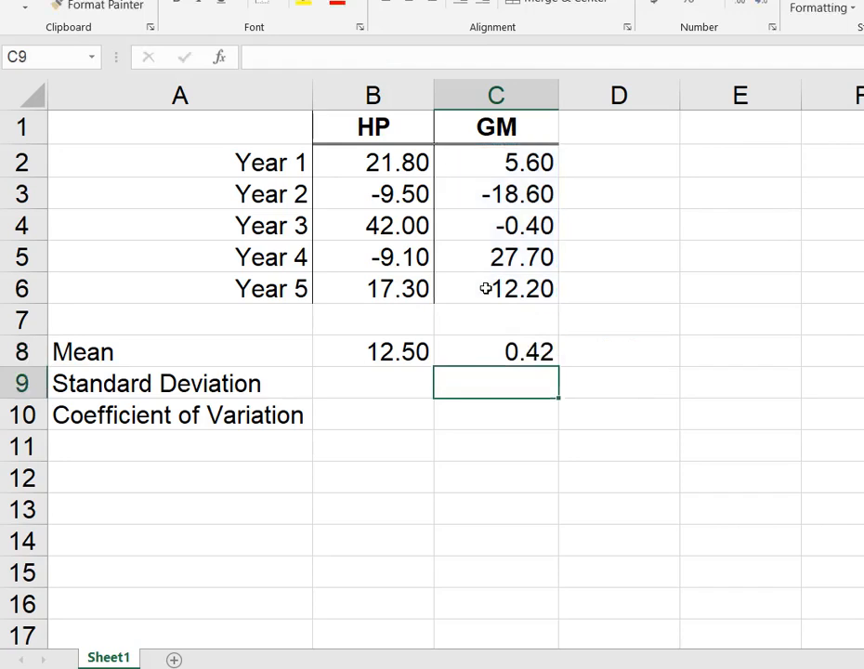
{"action": "left_click", "coordinate": [394, 356]}
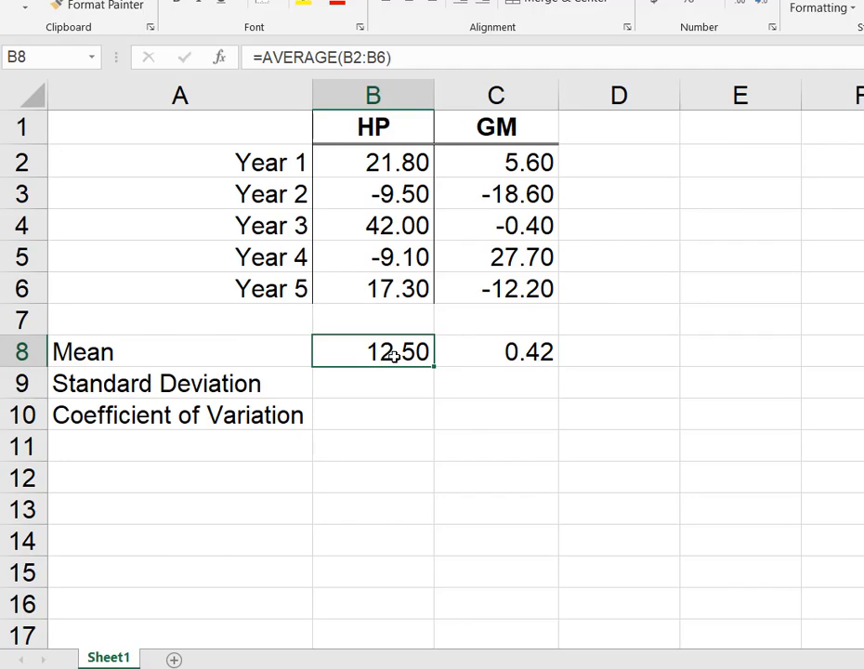
{"action": "left_click", "coordinate": [507, 351]}
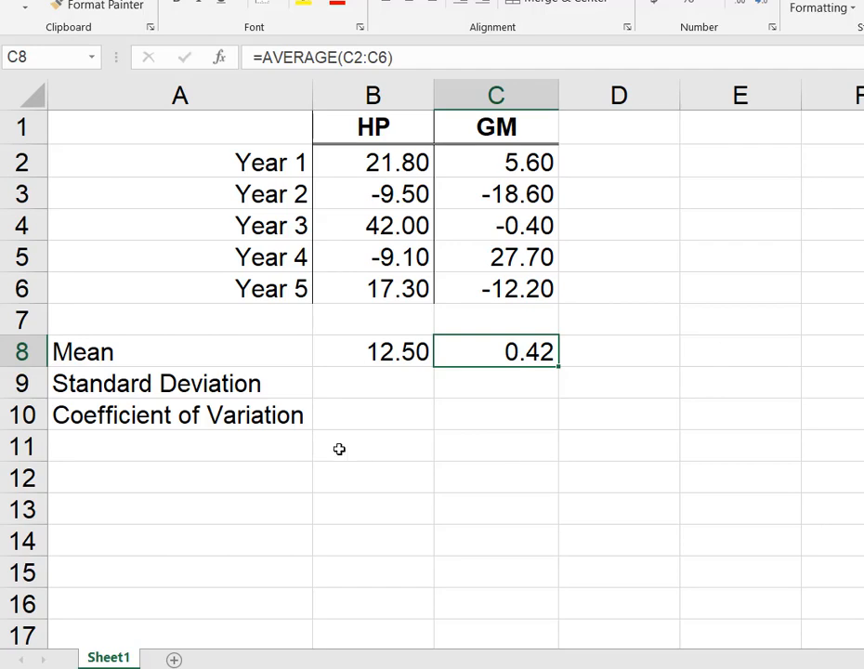
Step: Calculate the HP sample standard deviation in cell B9 with the formula =STDEV.S(B2:B6)
{"action": "left_click", "coordinate": [374, 384]}
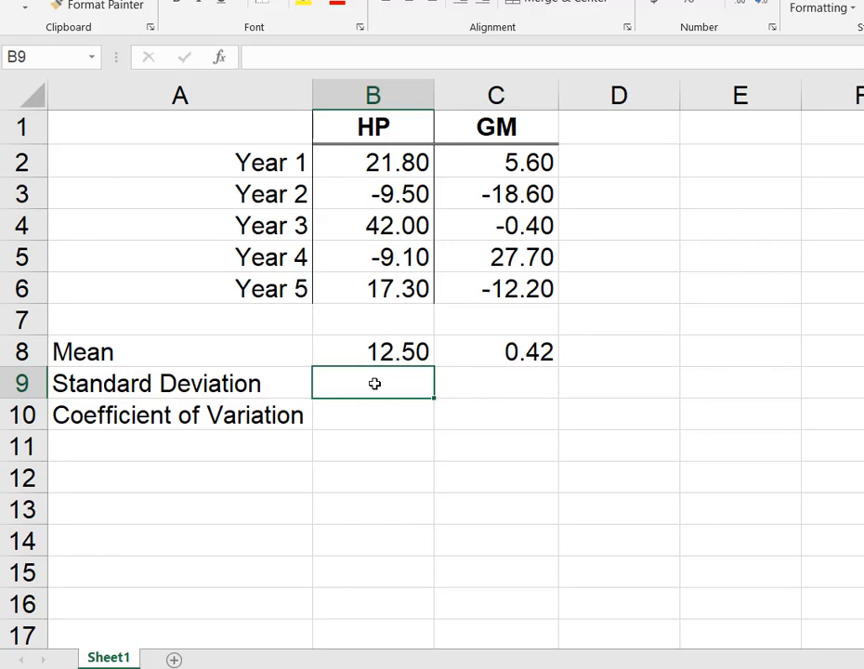
{"action": "type", "text": "="}
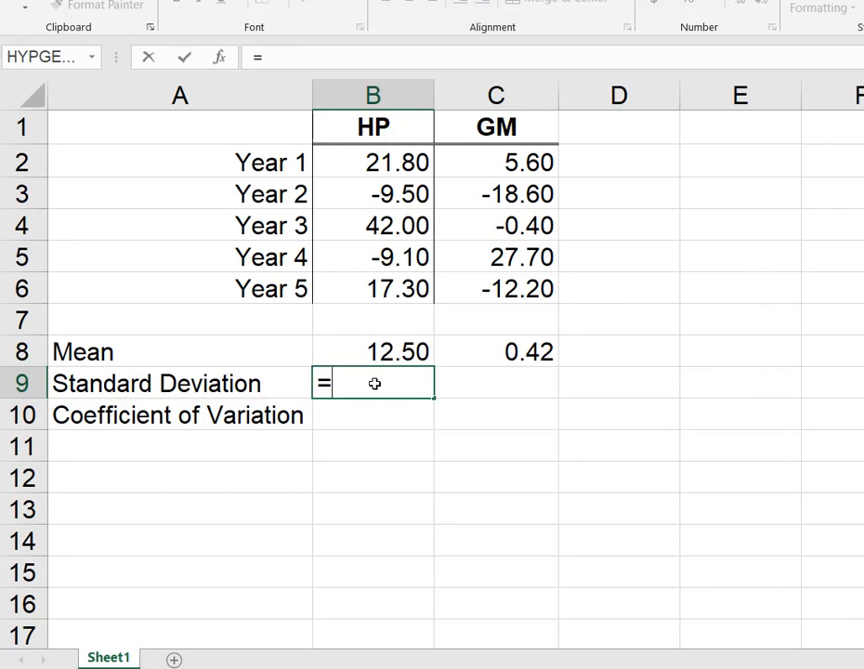
{"action": "type", "text": "ST"}
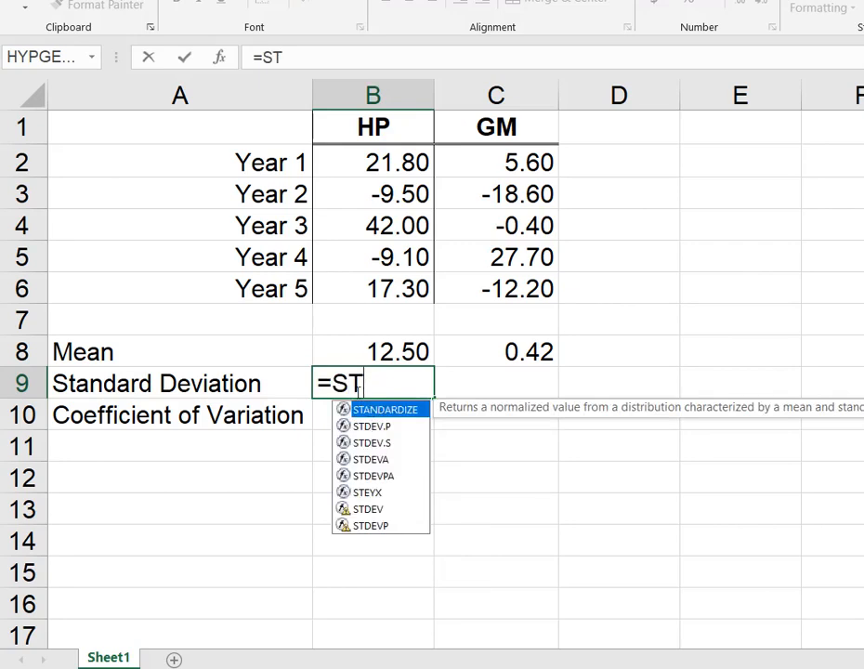
{"action": "left_click", "coordinate": [373, 444]}
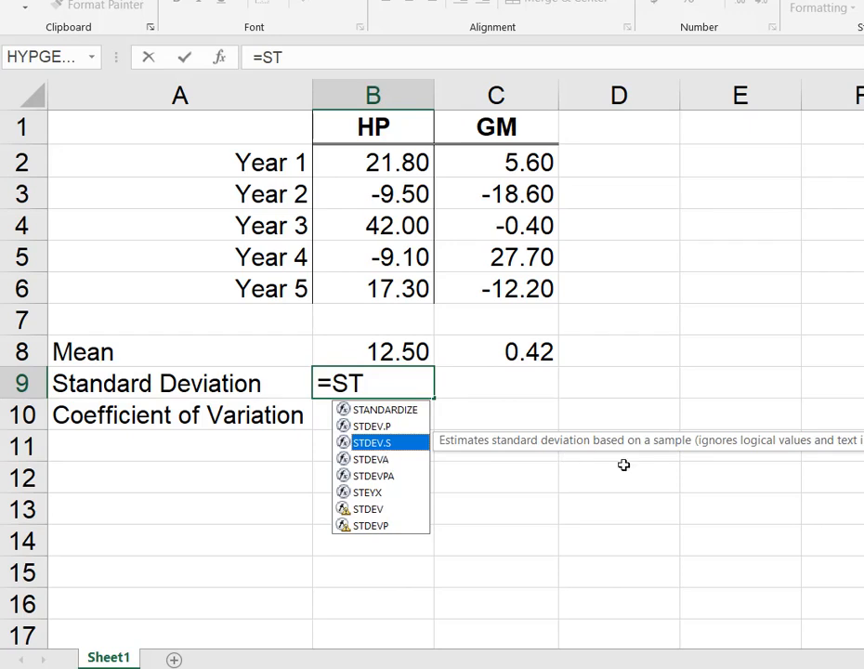
{"action": "double_click", "coordinate": [371, 445]}
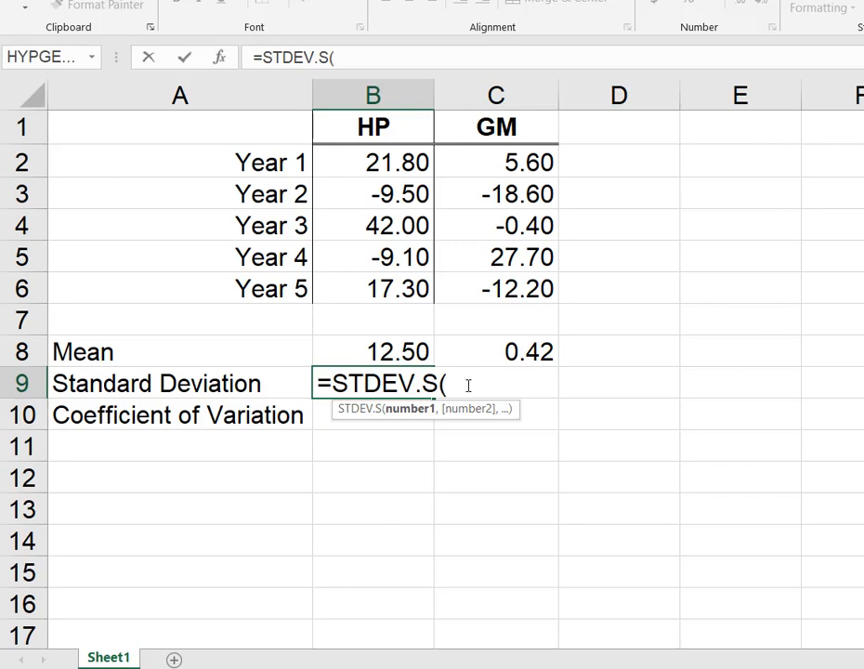
{"action": "type", "text": "B"}
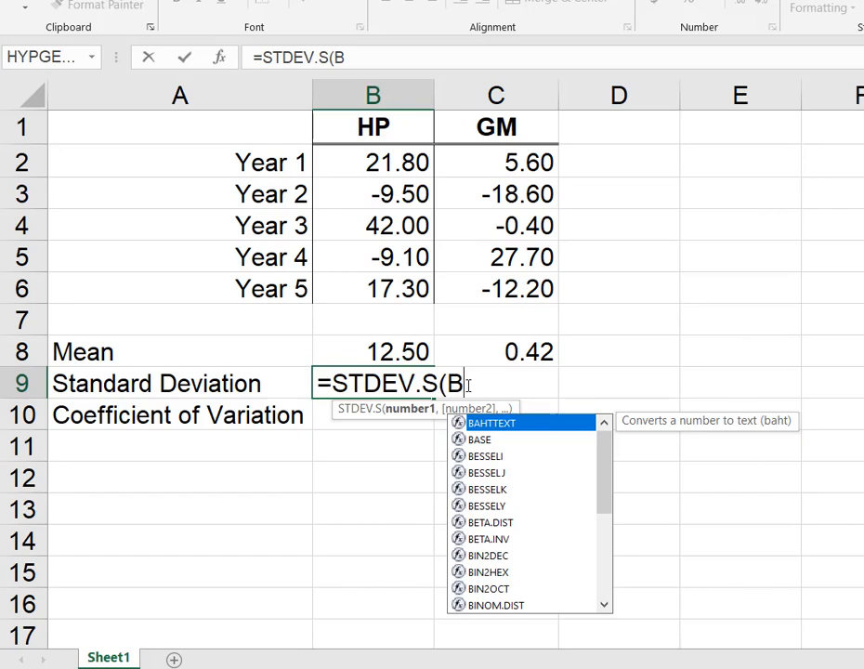
{"action": "type", "text": "2"}
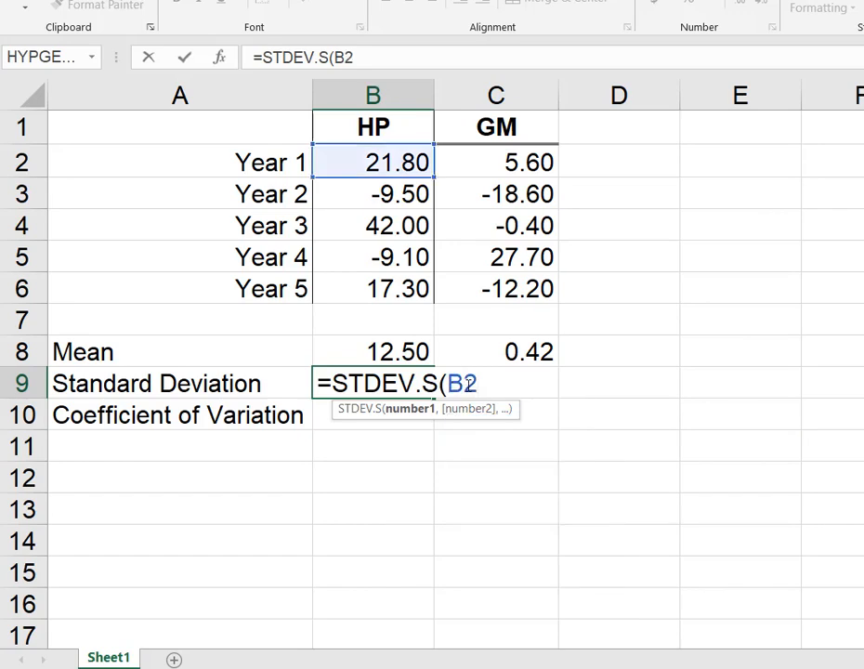
{"action": "type", "text": ":B6"}
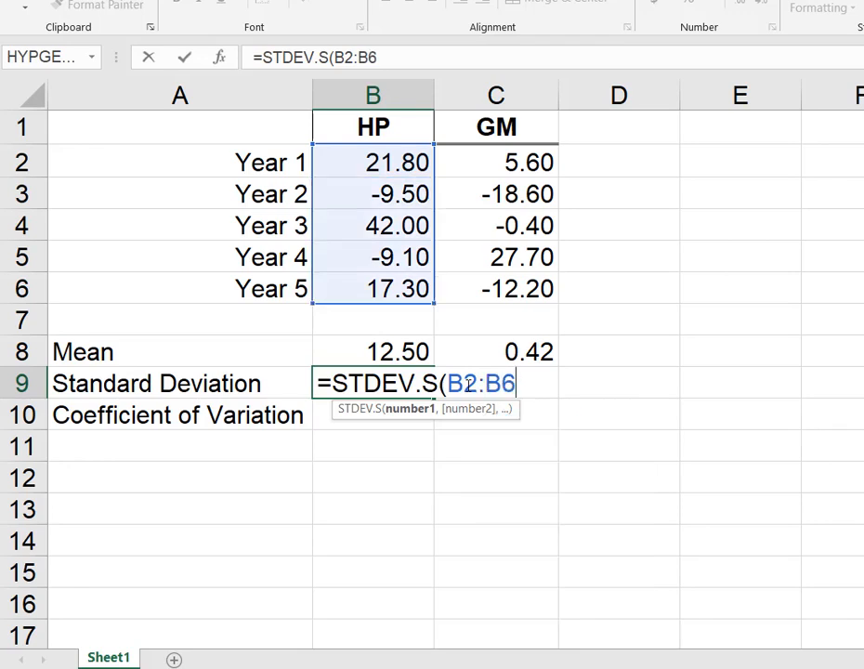
{"action": "type", "text": ")"}
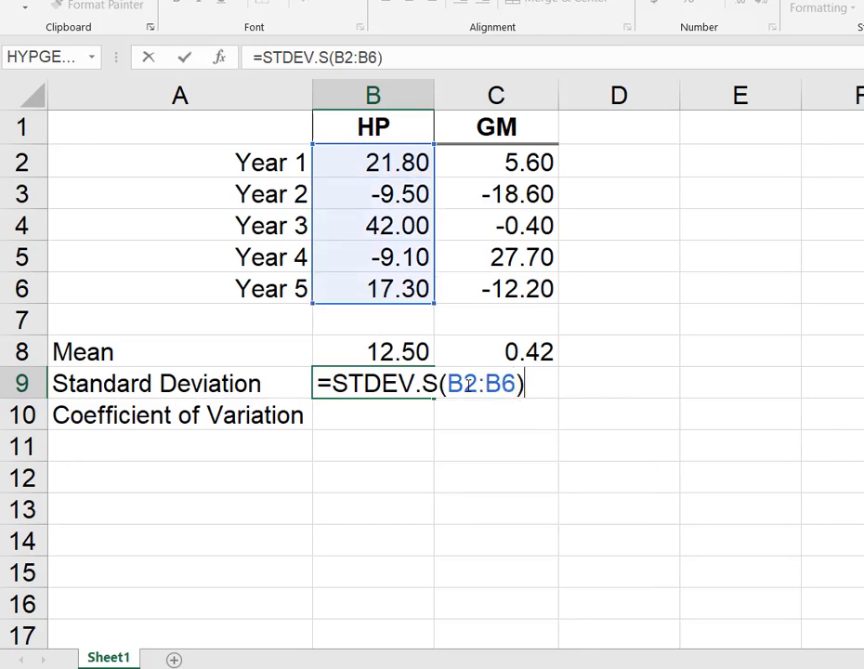
{"action": "key", "text": "Return"}
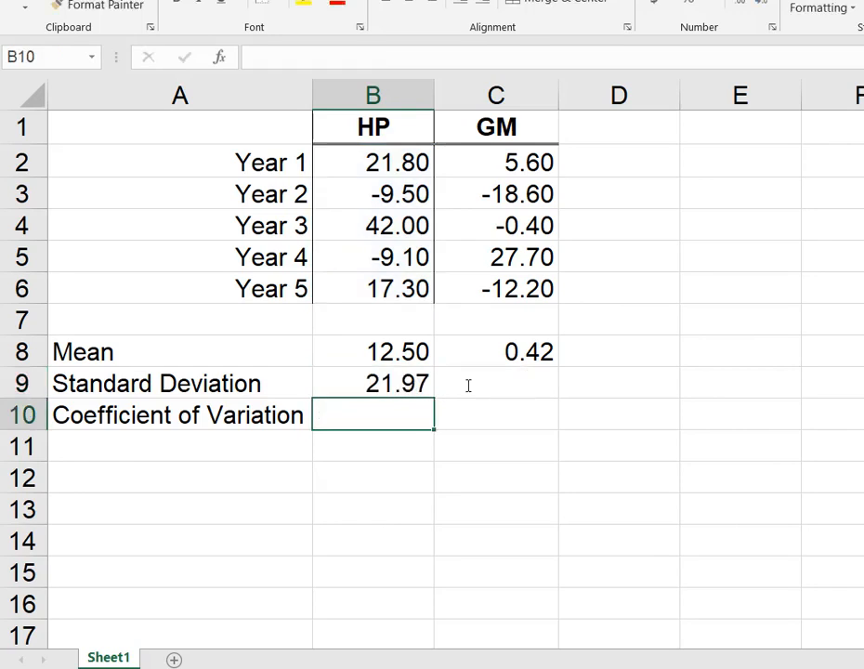
Step: Calculate the GM sample standard deviation in cell C9 with STDEV.S over the yearly values in C2:C6
{"action": "left_click", "coordinate": [524, 388]}
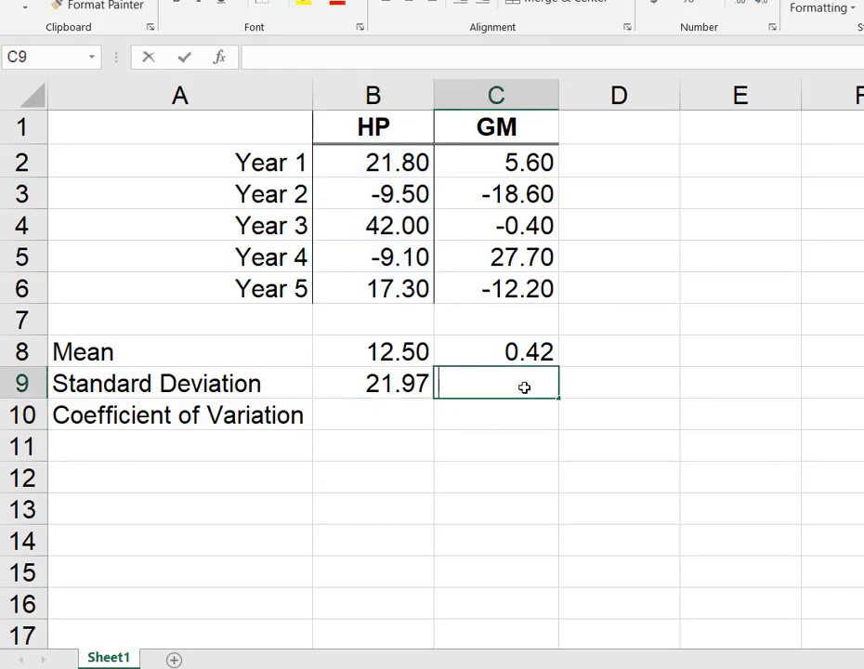
{"action": "type", "text": "="}
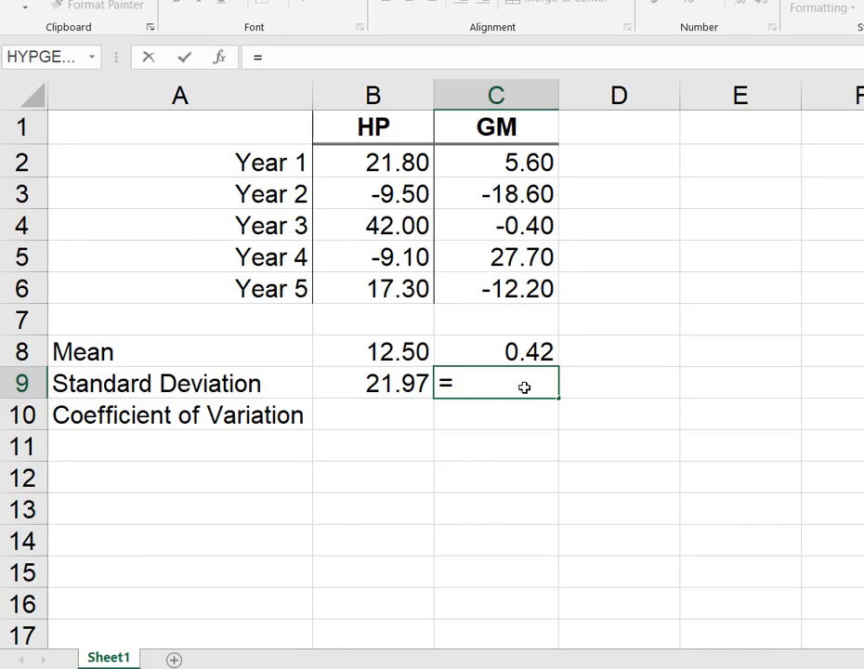
{"action": "type", "text": "ST"}
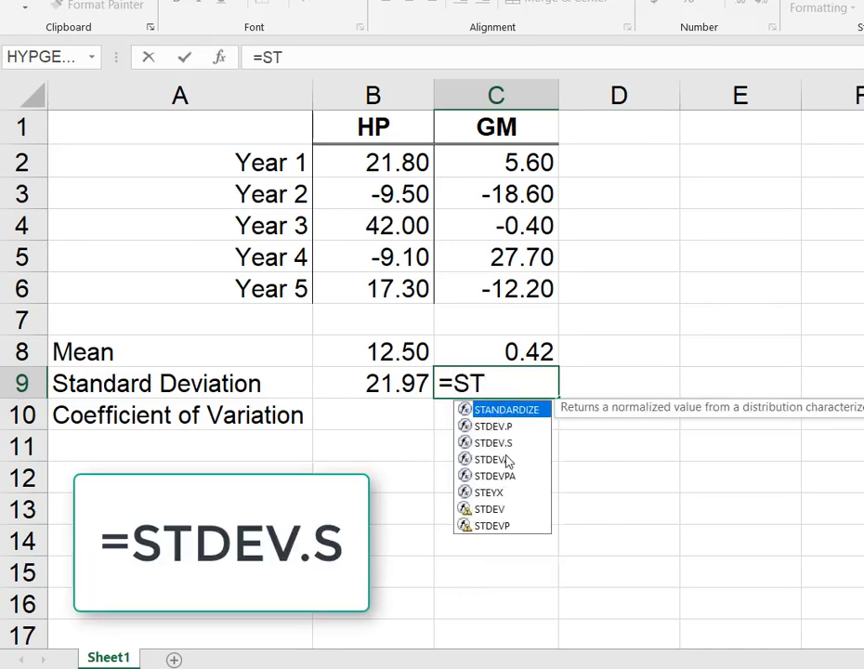
{"action": "left_click", "coordinate": [491, 444]}
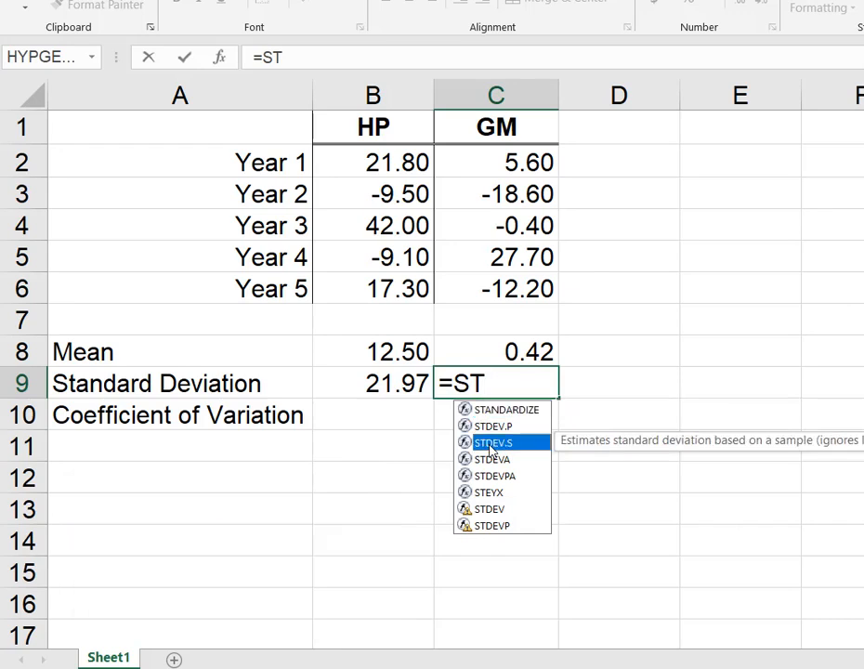
{"action": "double_click", "coordinate": [492, 444]}
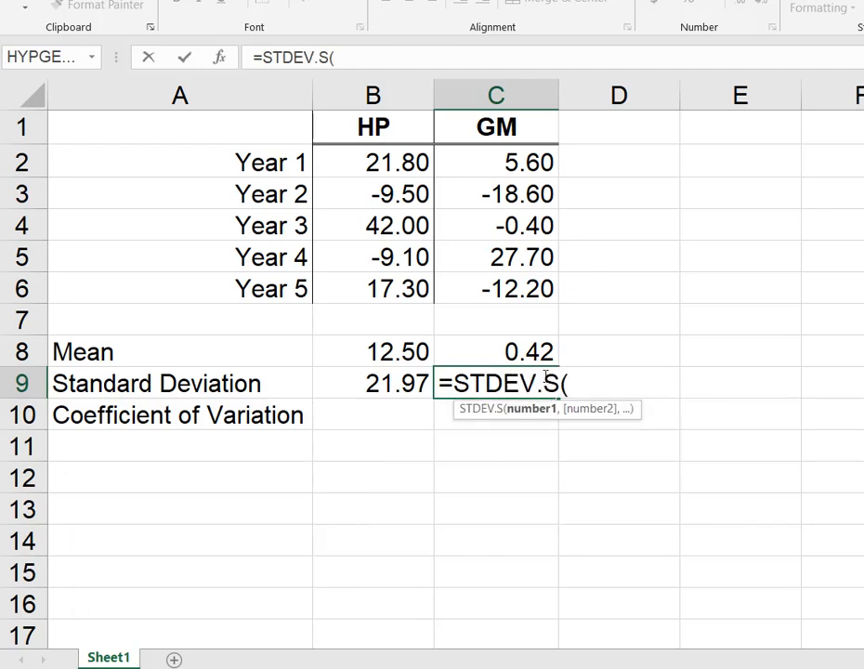
{"action": "left_click_drag", "start_coordinate": [493, 164], "coordinate": [489, 289]}
{"action": "key", "text": "Return"}
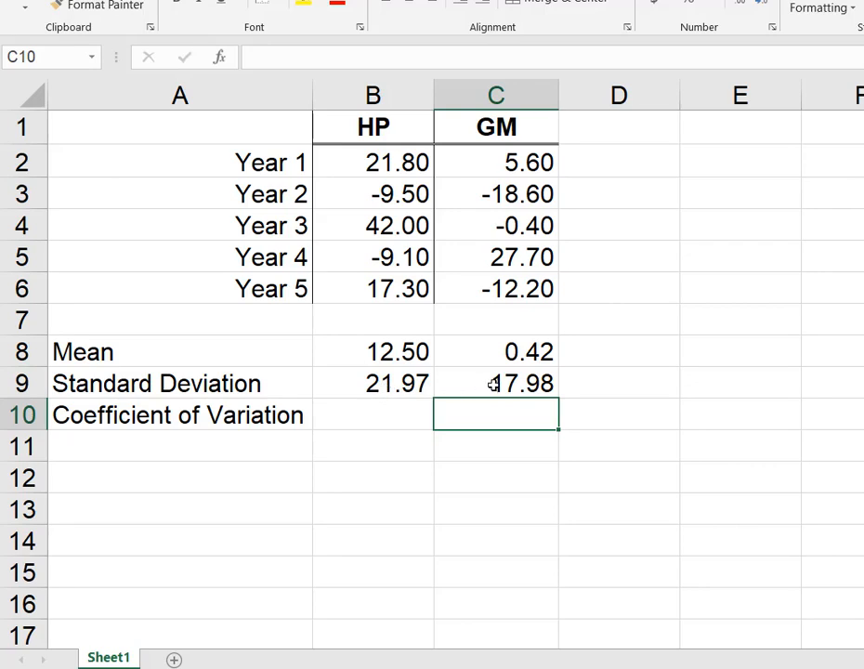
Step: Calculate the HP coefficient of variation in cell B10 by dividing standard deviation by mean with the formula =B9/B8
{"action": "left_click", "coordinate": [396, 416]}
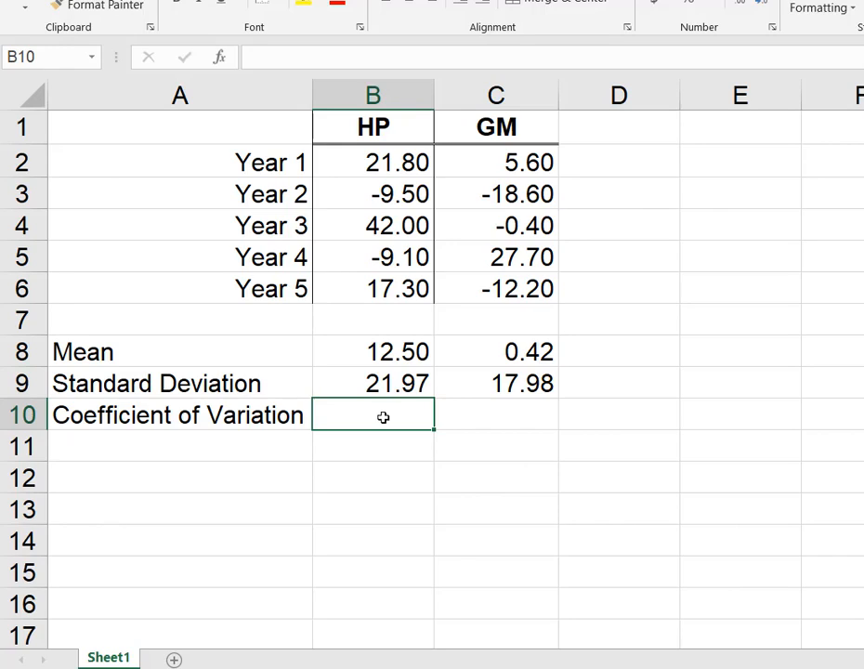
{"action": "type", "text": "="}
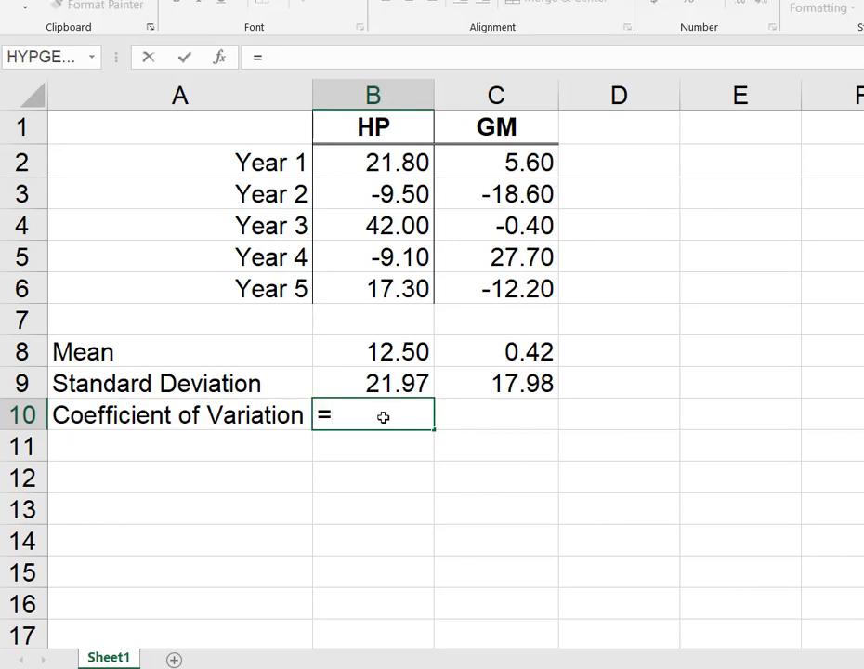
{"action": "left_click", "coordinate": [397, 381]}
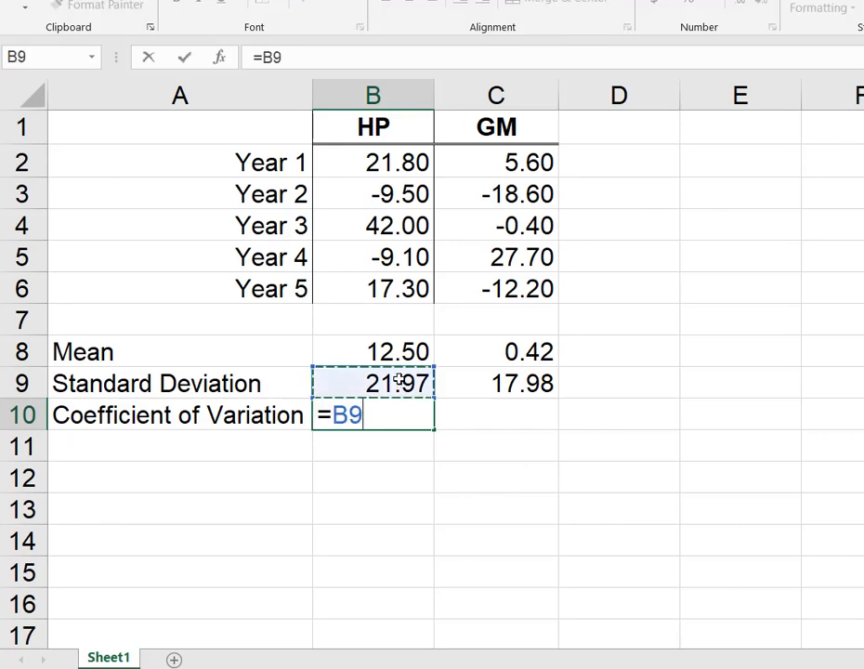
{"action": "type", "text": "/"}
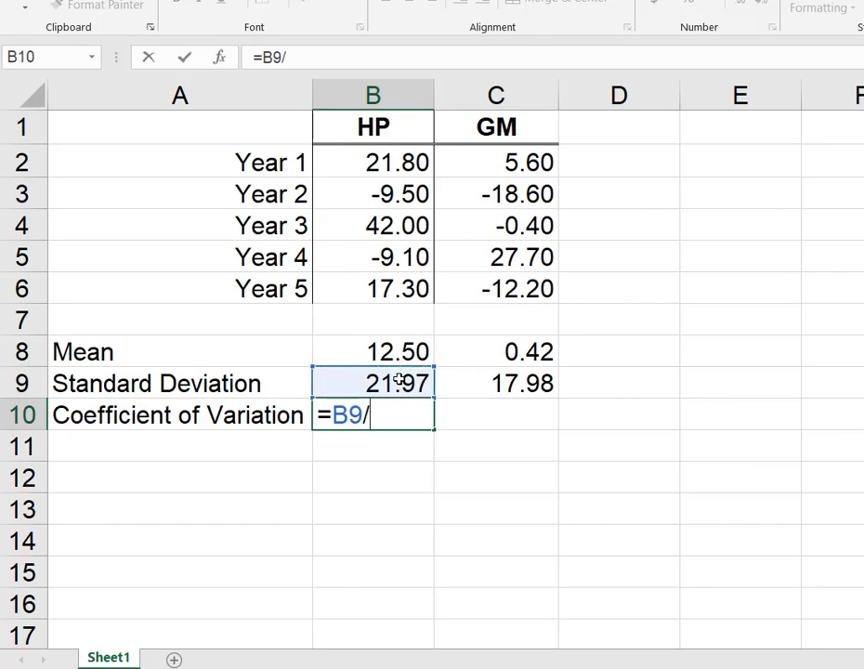
{"action": "left_click", "coordinate": [397, 353]}
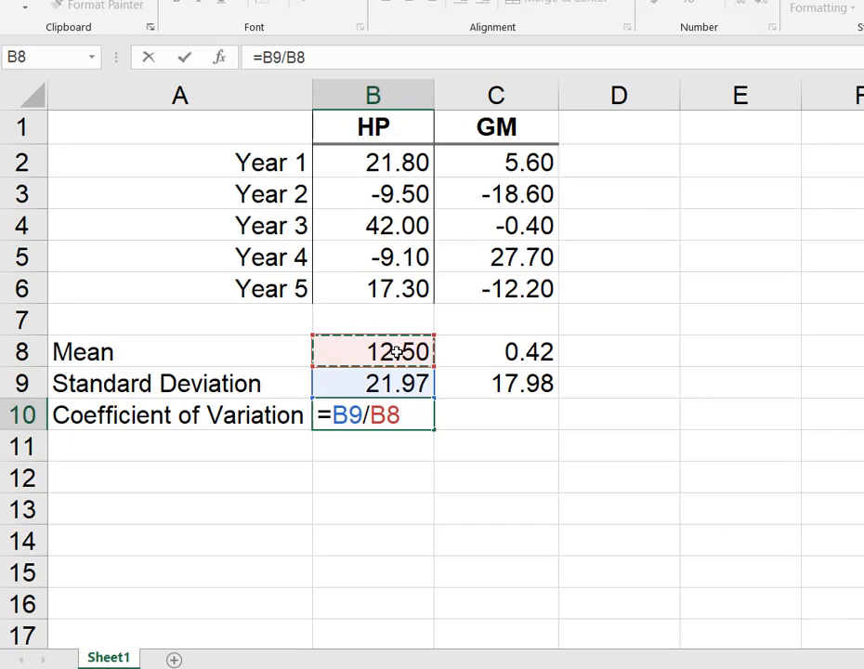
{"action": "key", "text": "Return"}
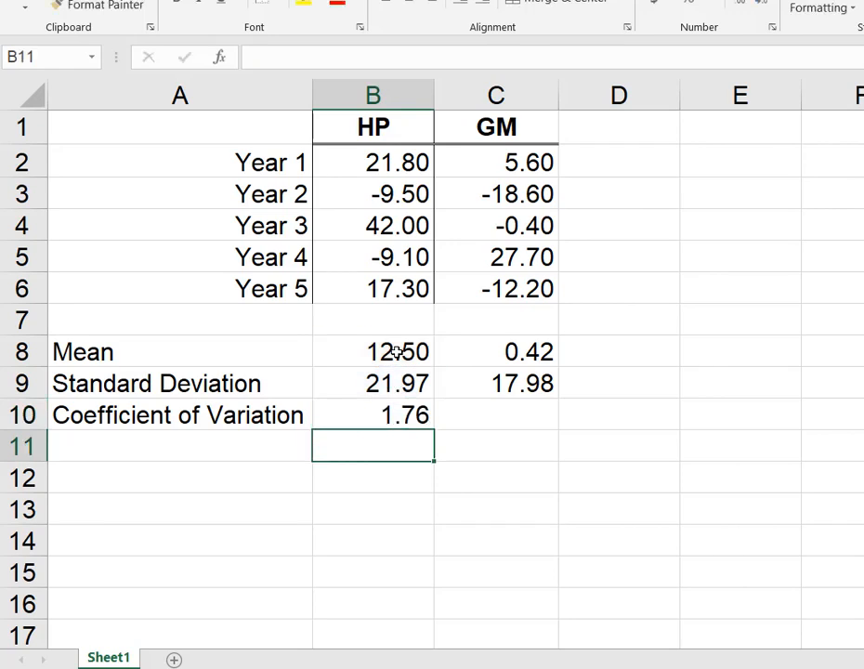
Step: Calculate the GM coefficient of variation in cell C10 with the formula =C9/C8, and select the HP coefficient in B10 for review
{"action": "left_click", "coordinate": [497, 414]}
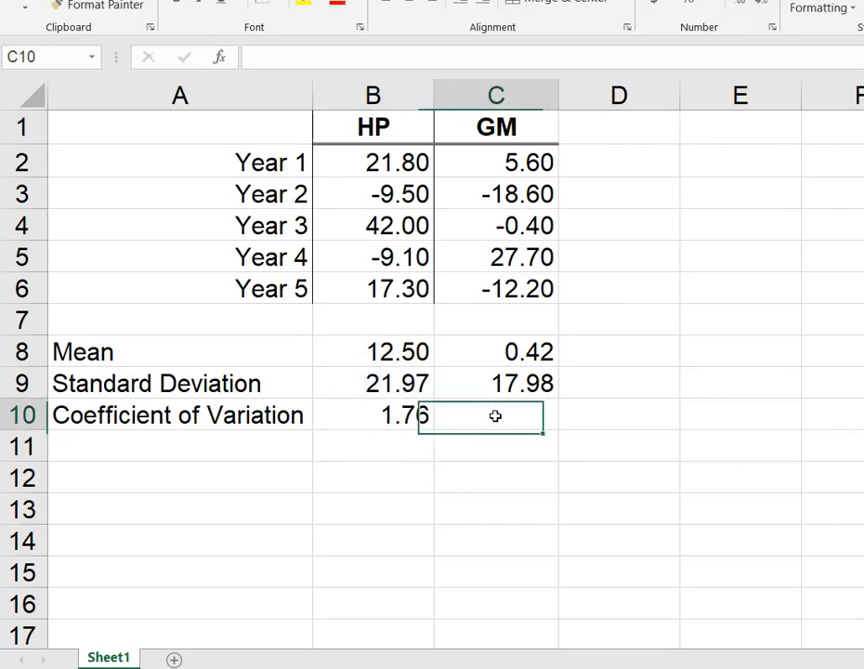
{"action": "type", "text": "="}
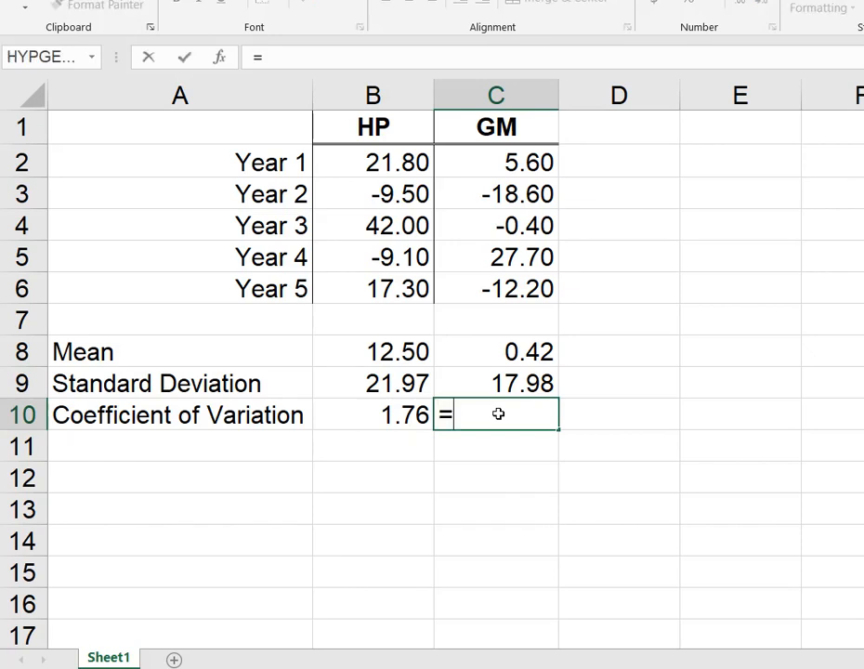
{"action": "left_click", "coordinate": [509, 381]}
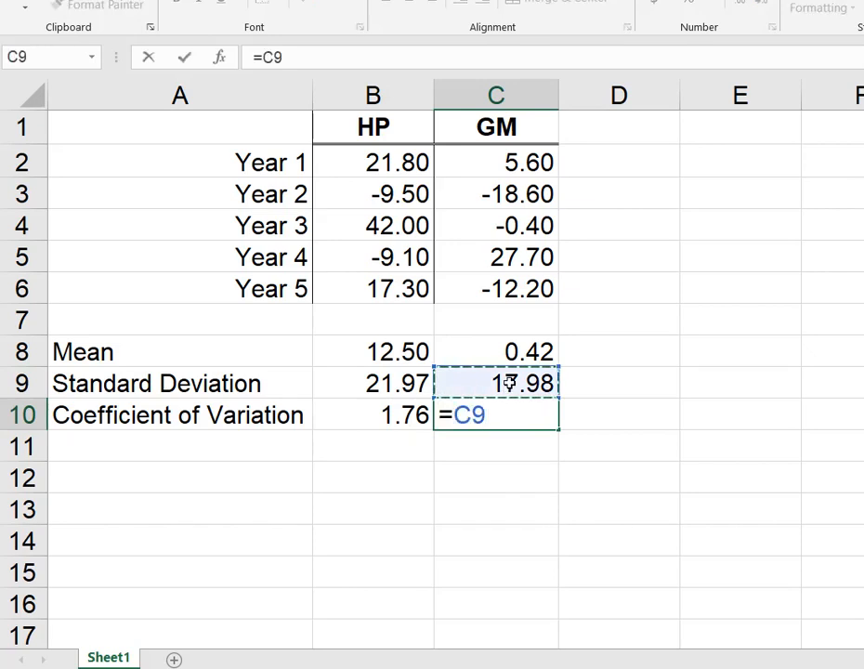
{"action": "type", "text": "/"}
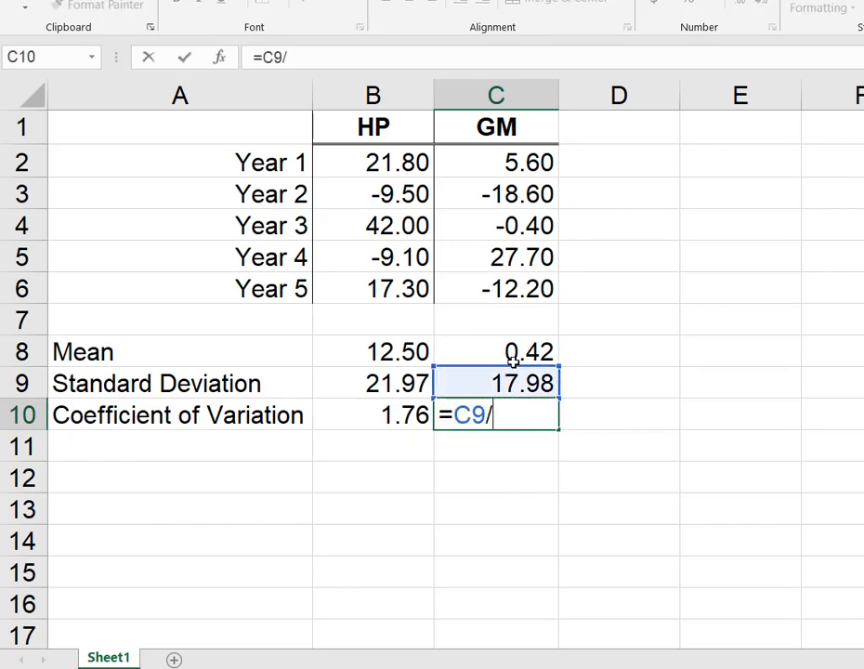
{"action": "left_click", "coordinate": [515, 352]}
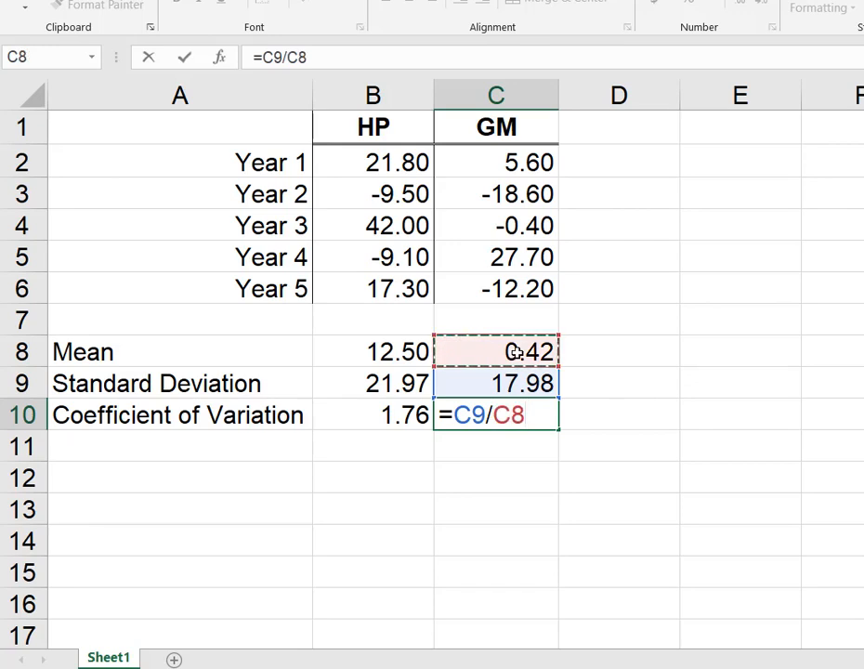
{"action": "key", "text": "Return"}
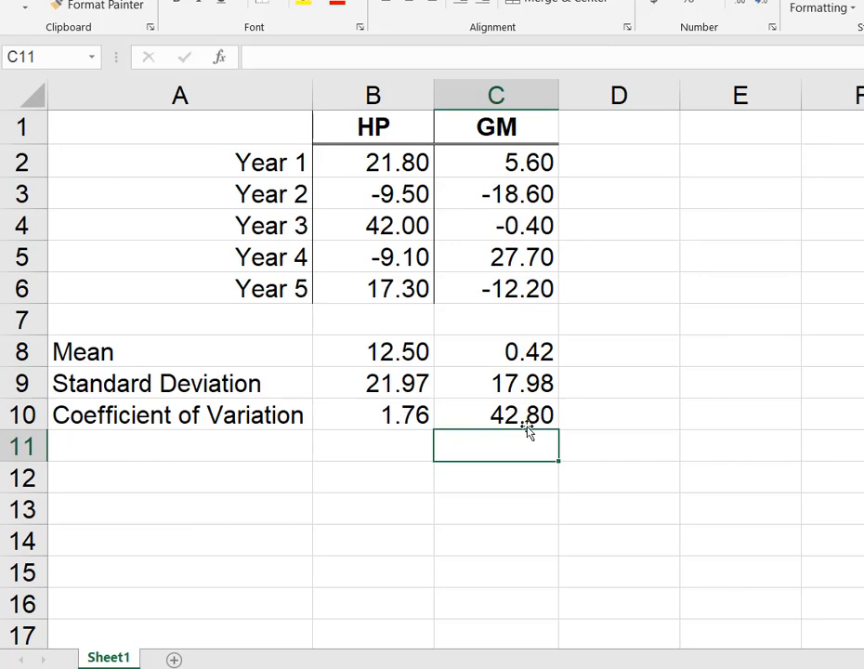
{"action": "left_click", "coordinate": [362, 415]}
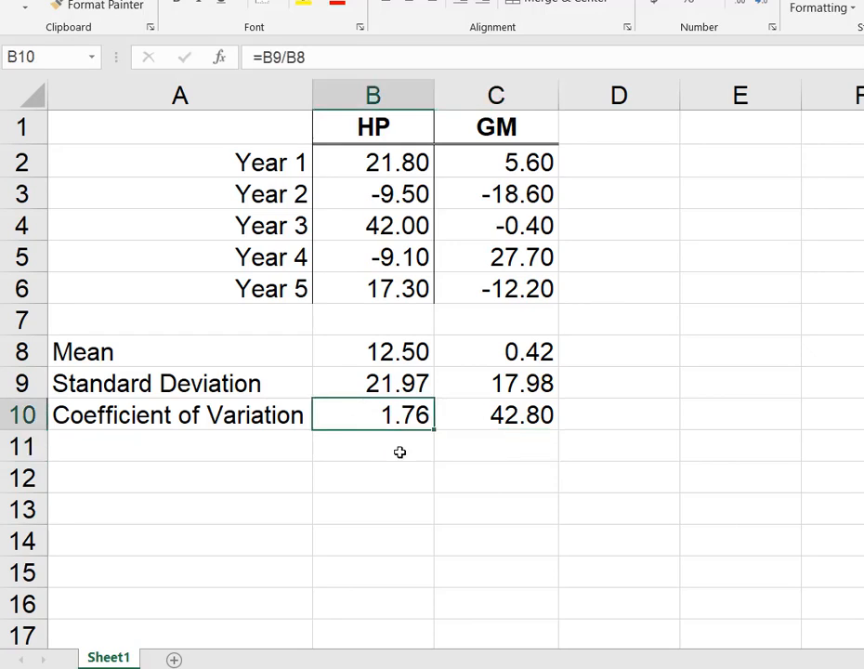